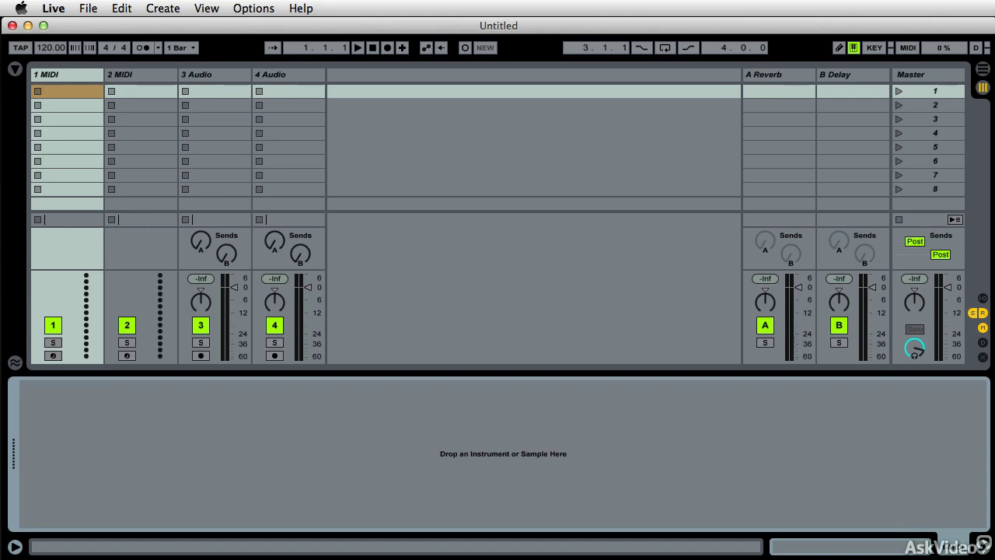
In Finder, Quick Look the account-page screenshot listing the Live 9 Suite downloads and centre it.
key("super+Tab")
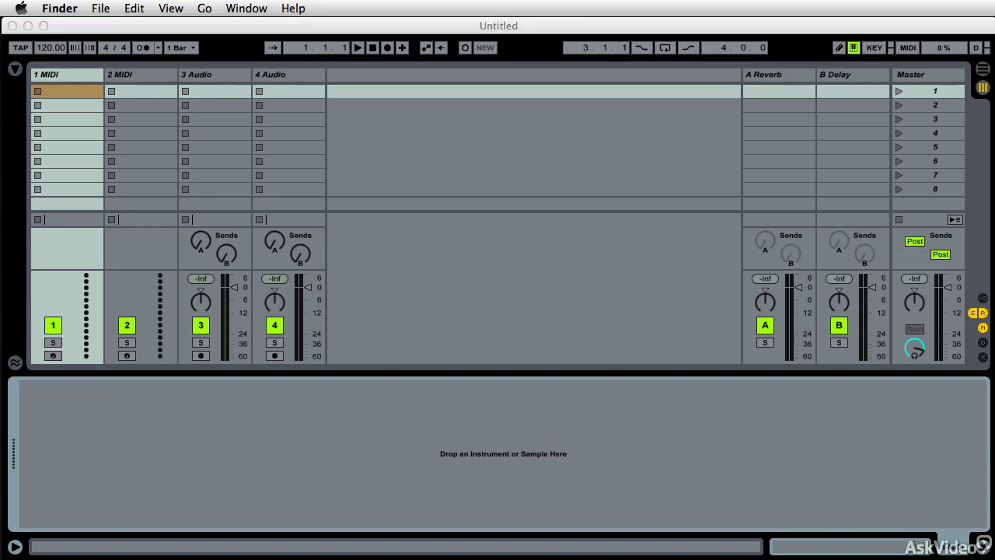
key("space")
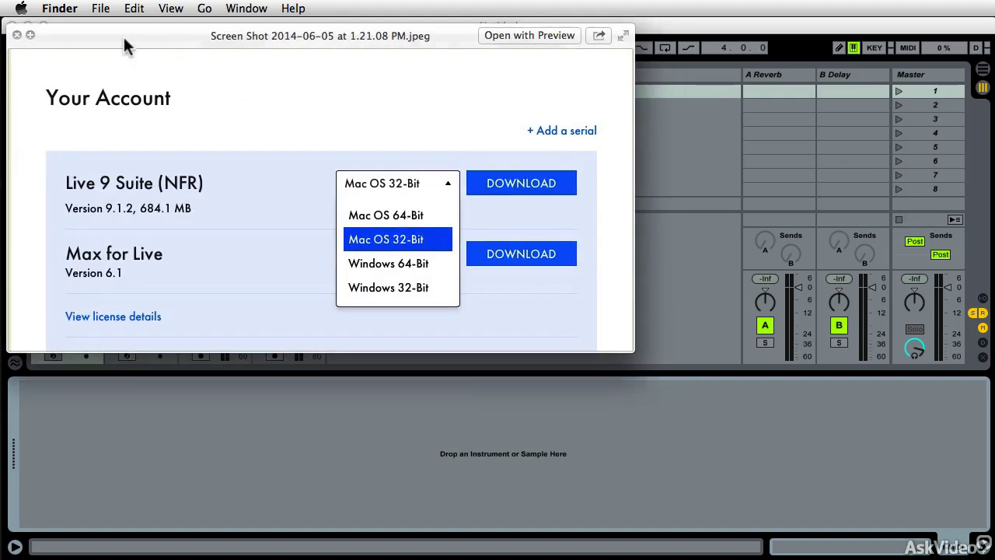
left_click_drag(124, 37, 291, 99)
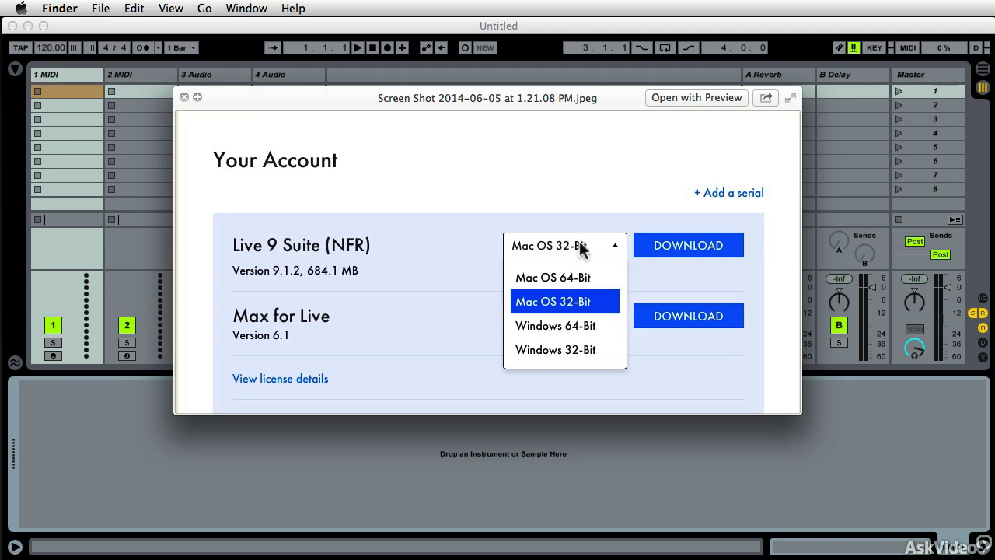
Check the Mac's system version in About This Mac, then close the window.
left_click(21, 8)
left_click(35, 31)
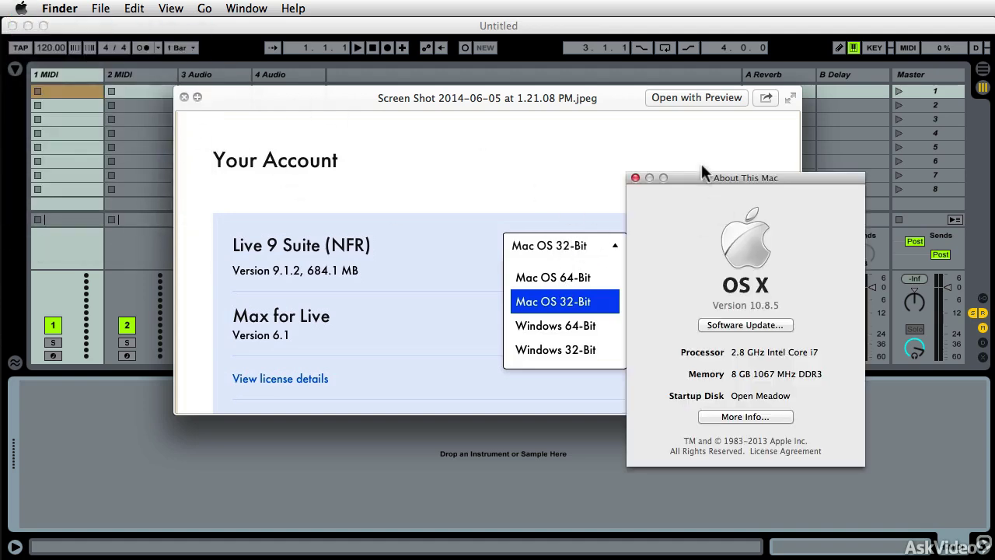
left_click_drag(702, 173, 223, 64)
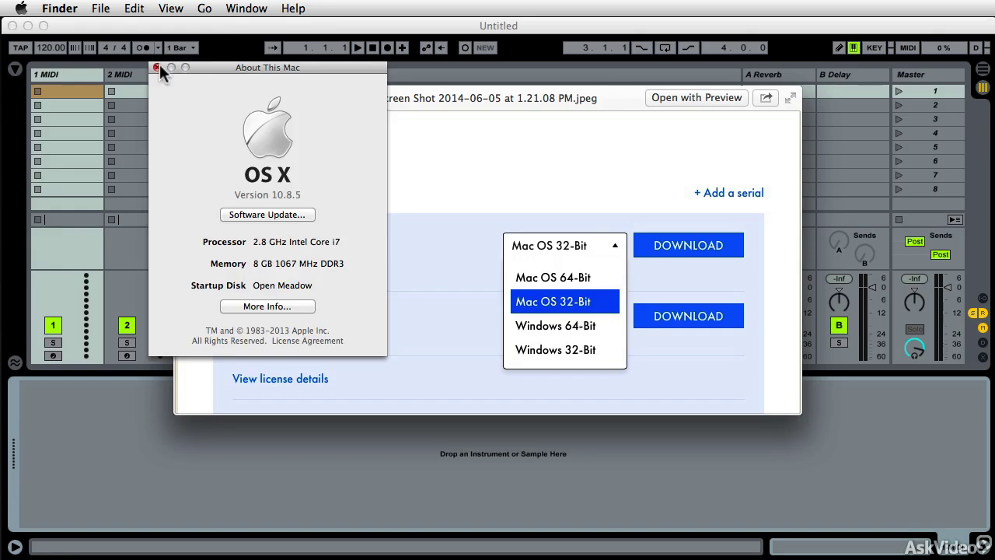
left_click(157, 68)
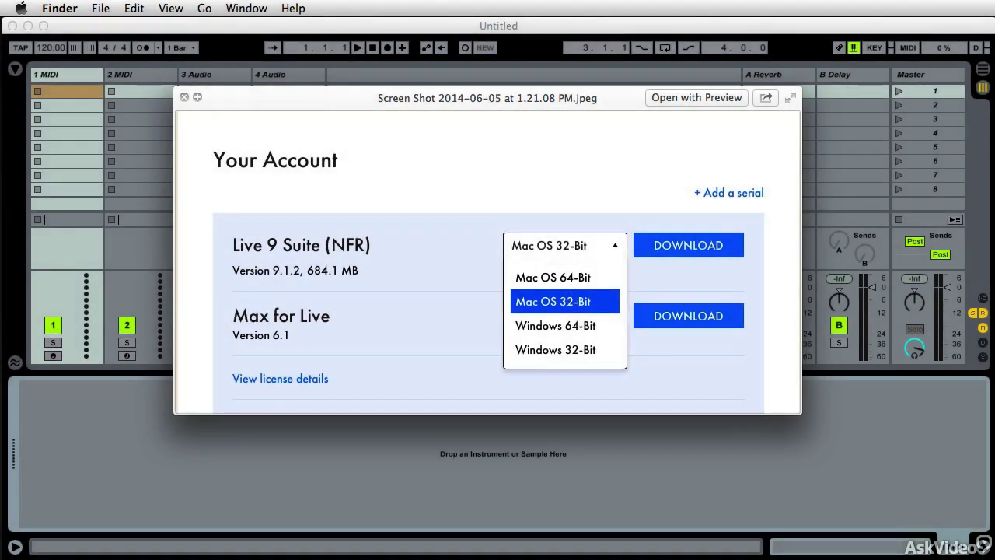
View the '64-bit - Myths and Facts' screenshot, then close Quick Look and return to Live.
key("Down")
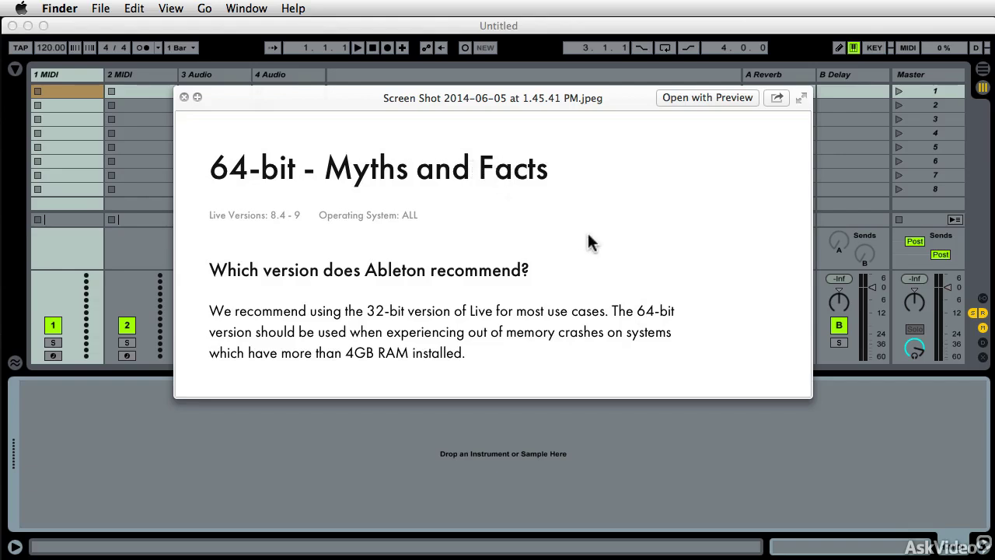
left_click(184, 97)
Show Live's browser and browse Instruments (Drum Rack) and Audio Effects (EQ Eight).
left_click(825, 481)
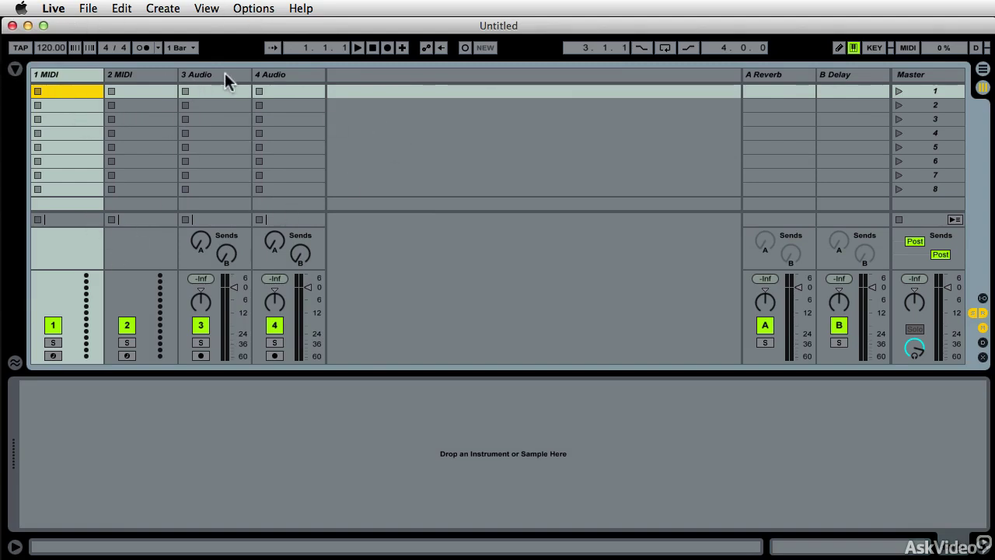
left_click(14, 69)
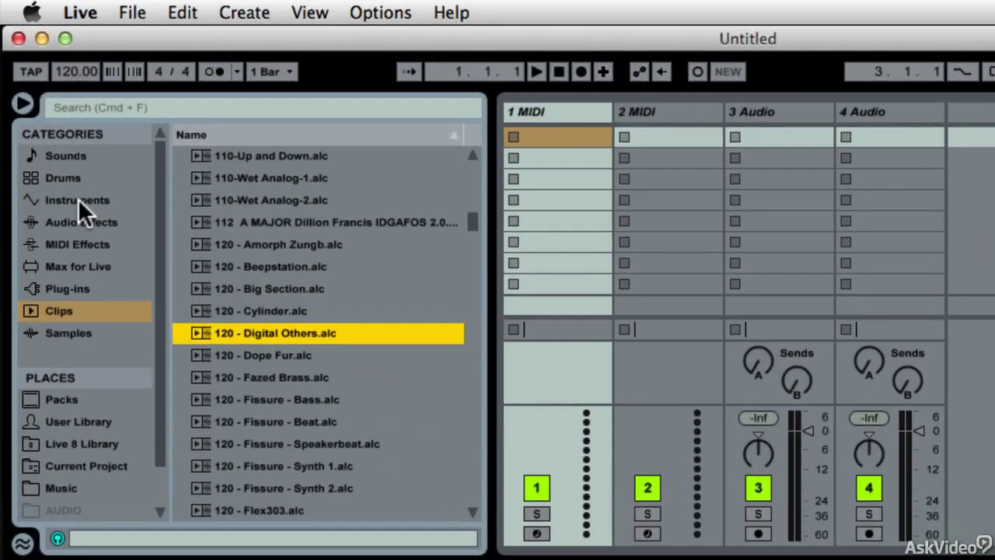
left_click(78, 200)
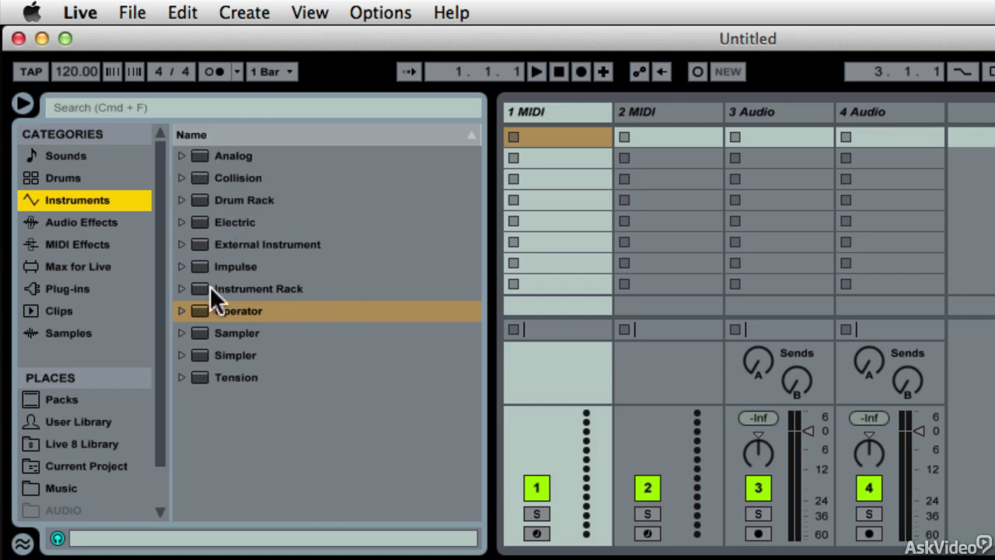
left_click(264, 203)
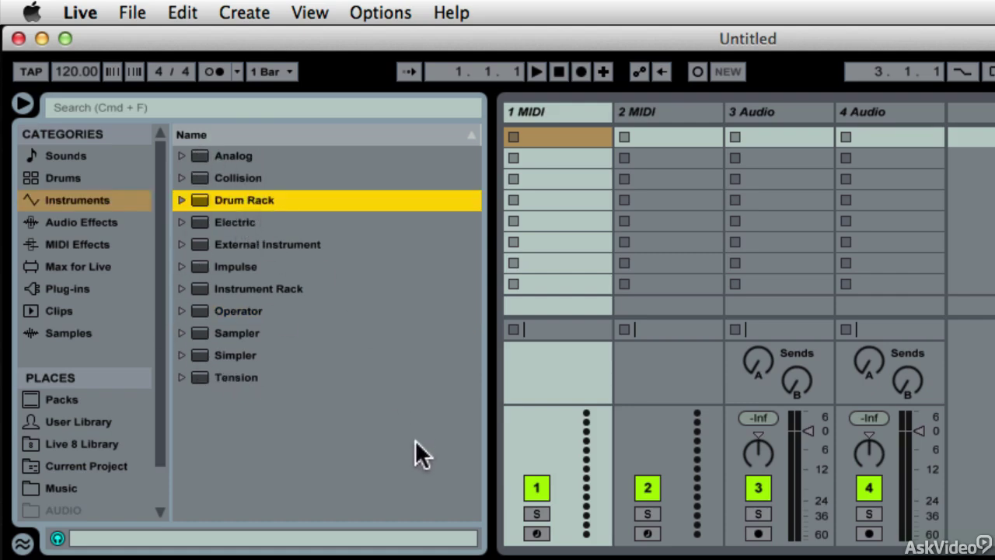
left_click(91, 222)
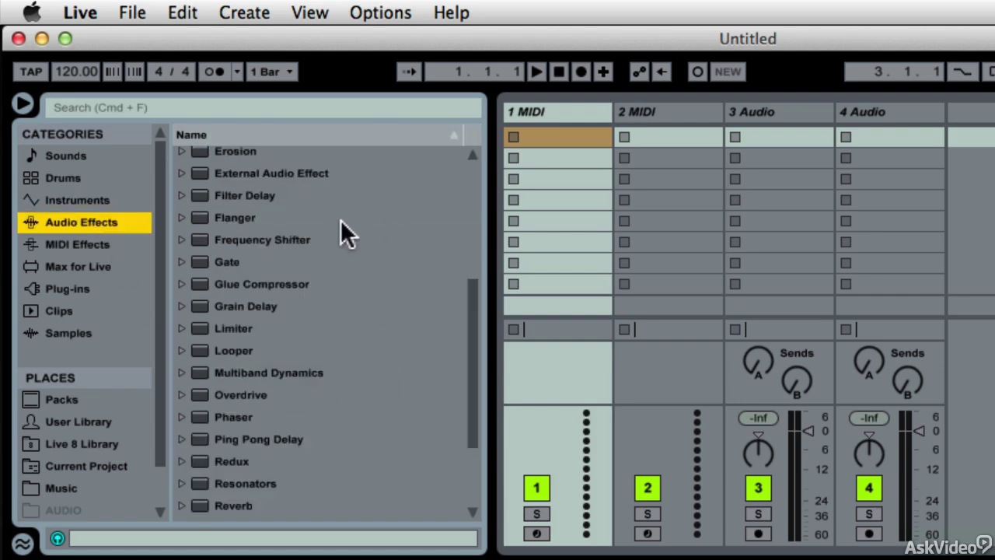
scroll(341, 221, "down", 5)
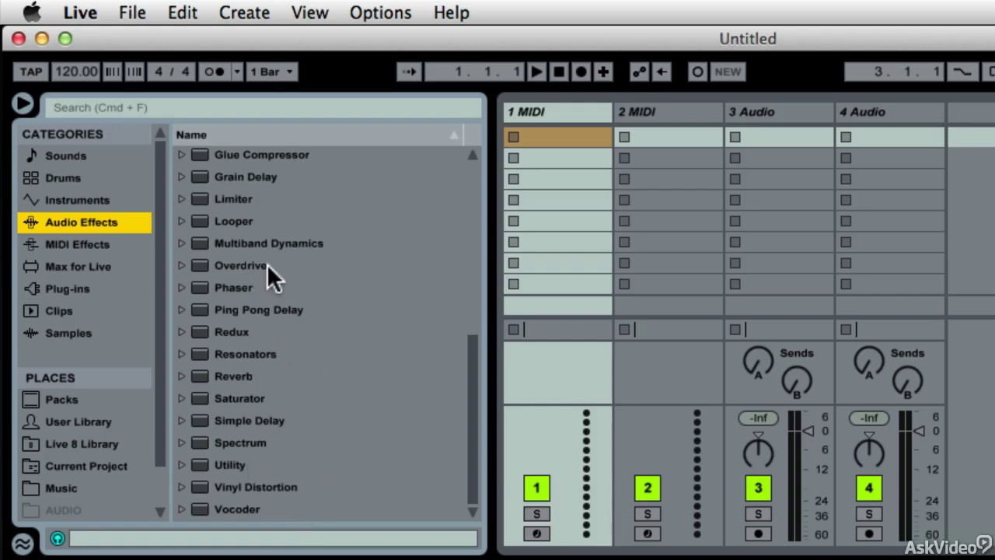
scroll(329, 221, "up", 10)
left_click(360, 370)
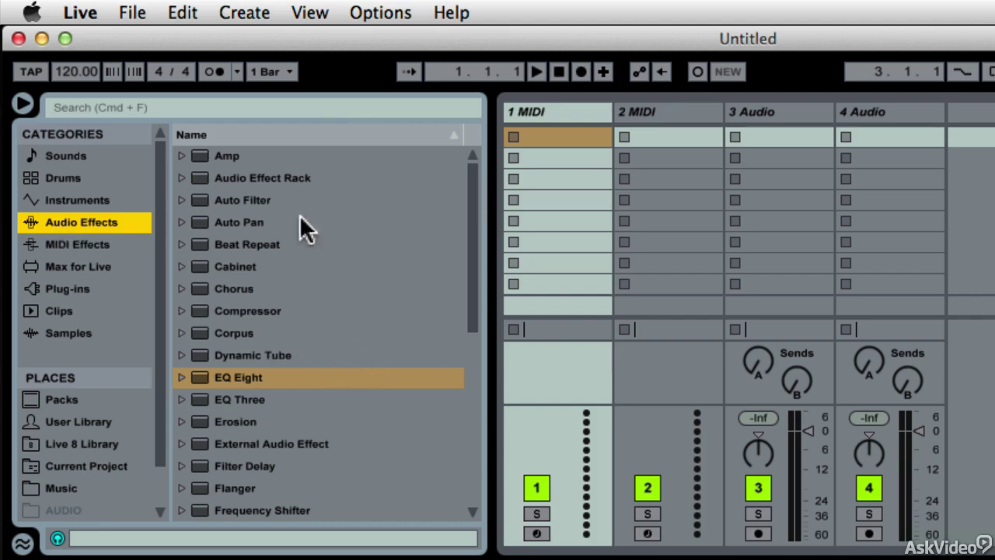
List the Max for Live devices and expand the Max Audio Effect folder, e.g. Tapped Delay.
left_click(88, 266)
scroll(296, 487, "down", 10)
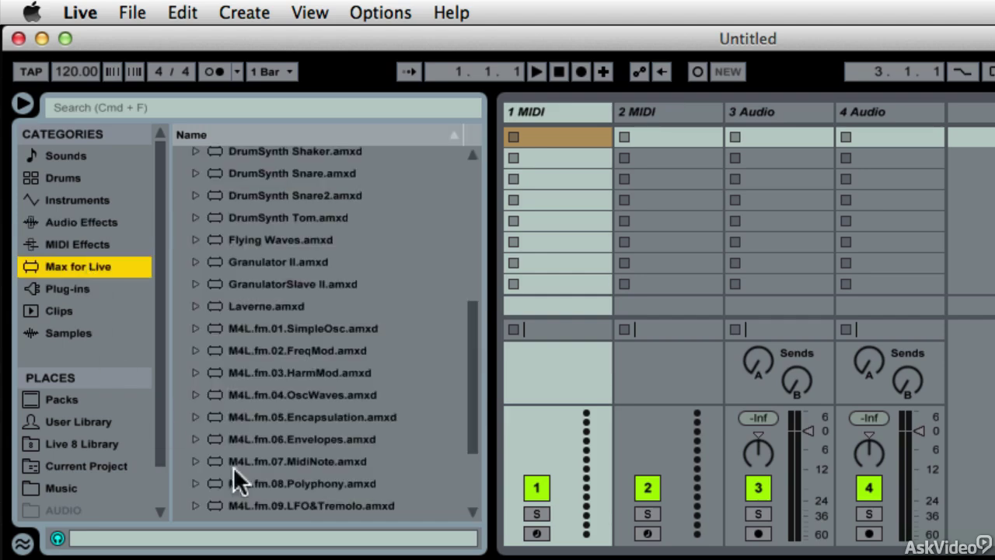
scroll(243, 233, "up", 10)
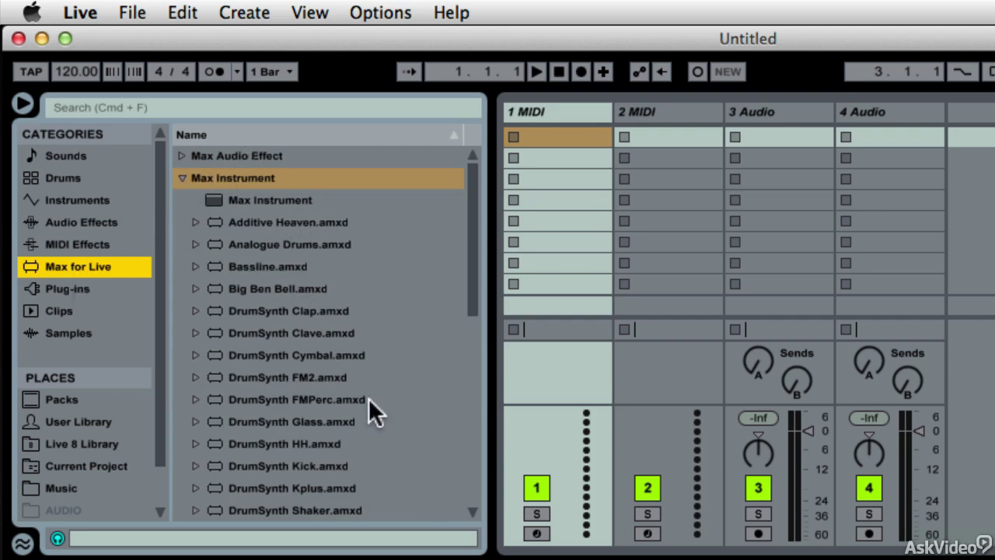
scroll(369, 398, "down", 10)
scroll(369, 398, "up", 11)
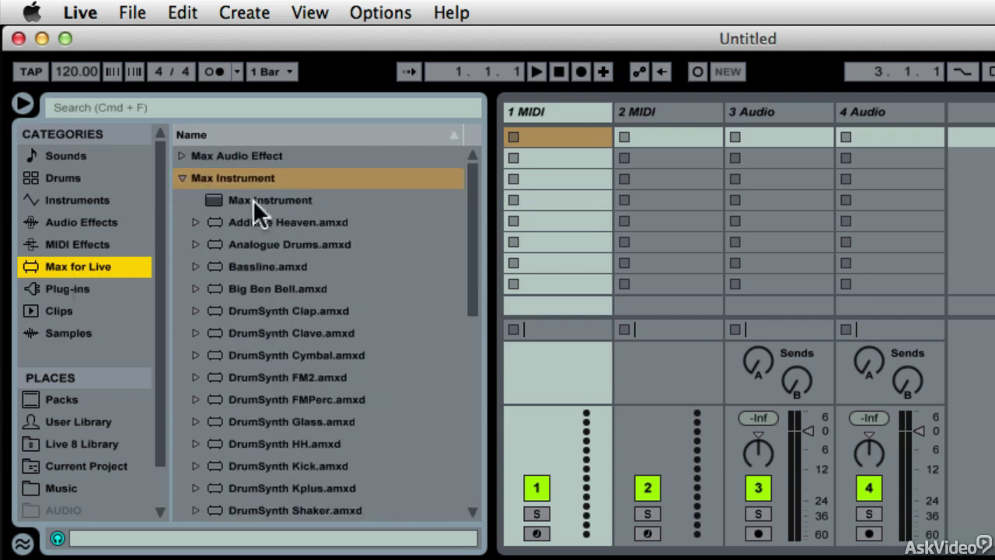
left_click(182, 154)
scroll(337, 304, "down", 15)
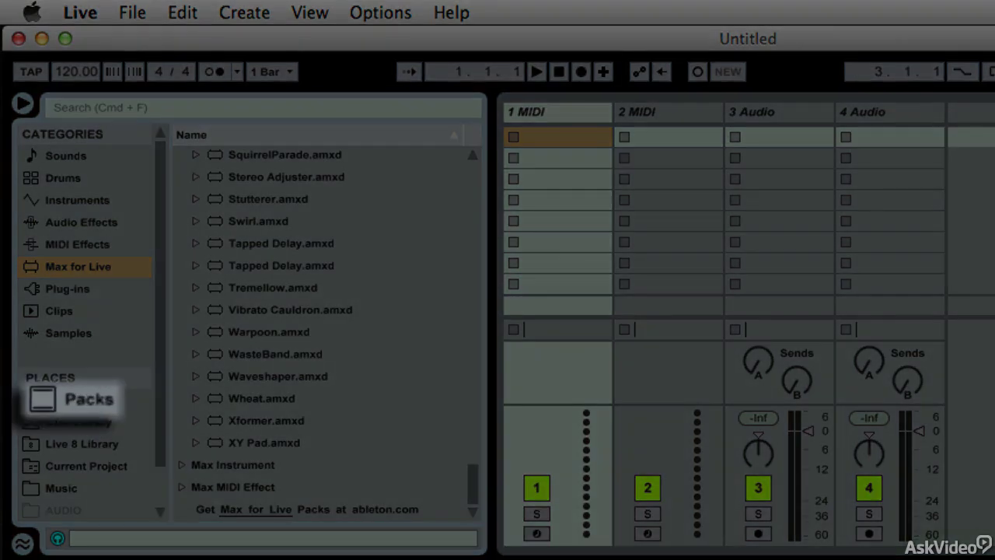
left_click(87, 400)
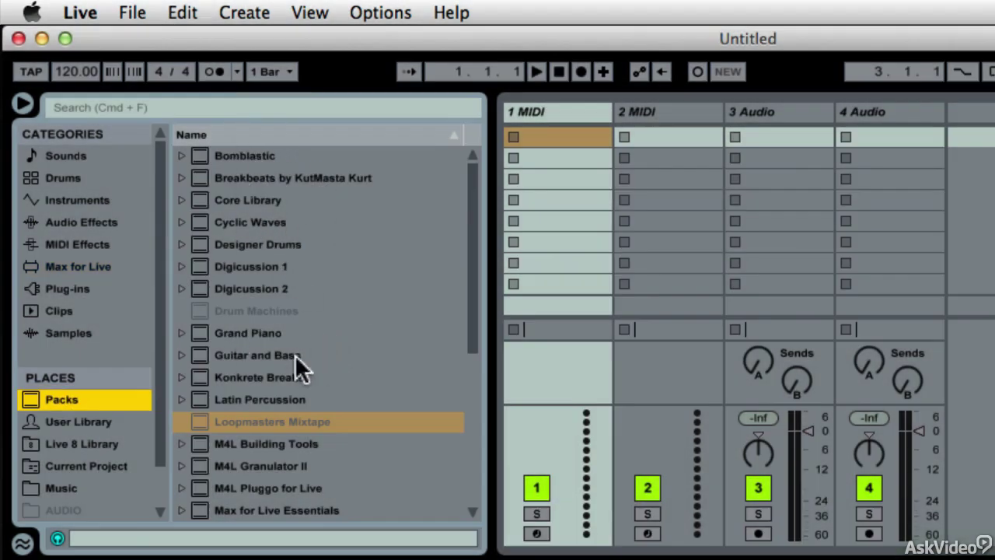
scroll(390, 386, "down", 2)
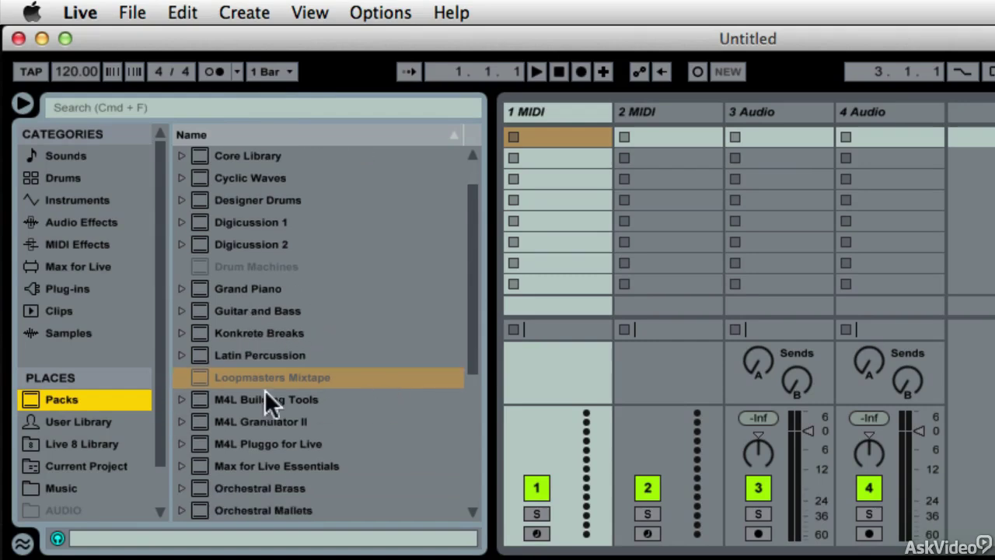
scroll(347, 455, "down", 6)
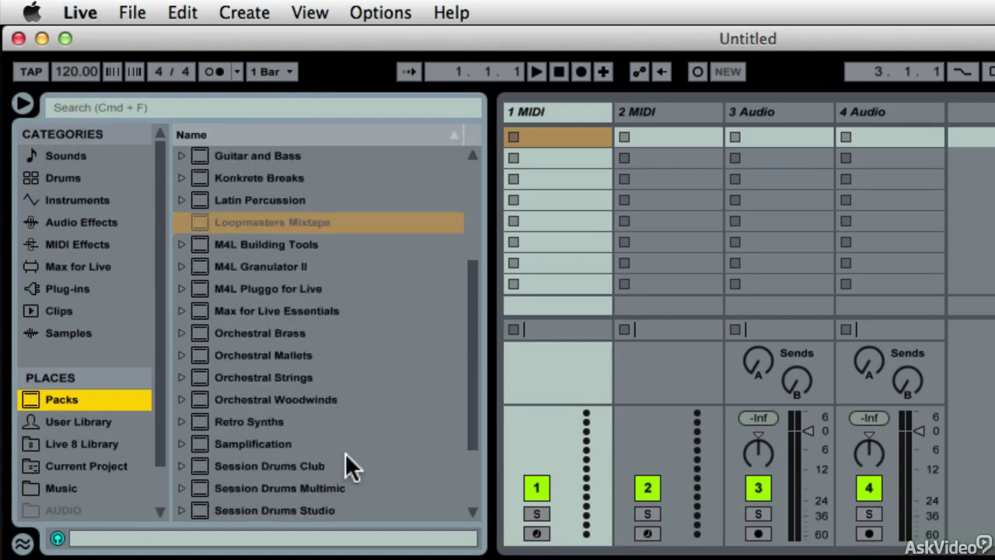
scroll(333, 400, "down", 1)
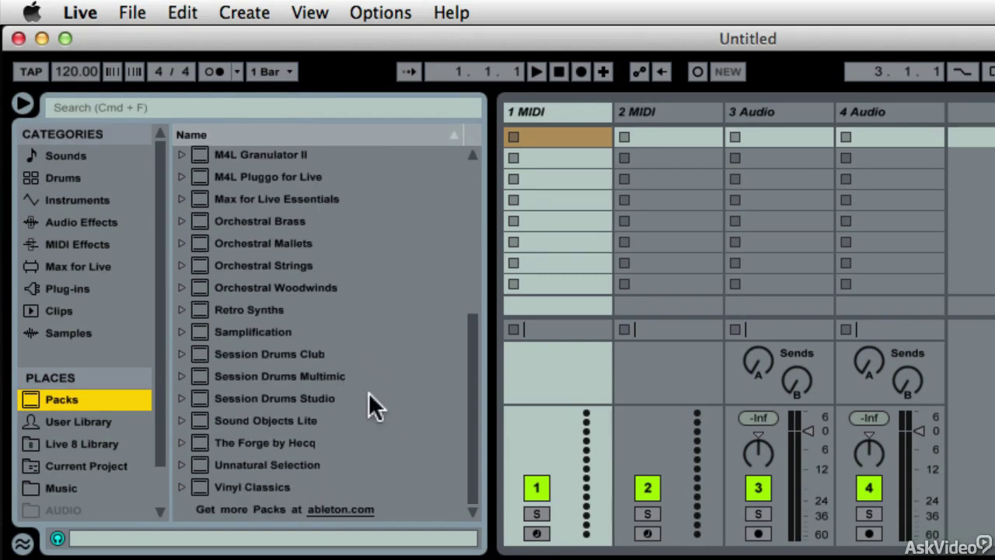
scroll(368, 405, "up", 5)
scroll(368, 392, "up", 2)
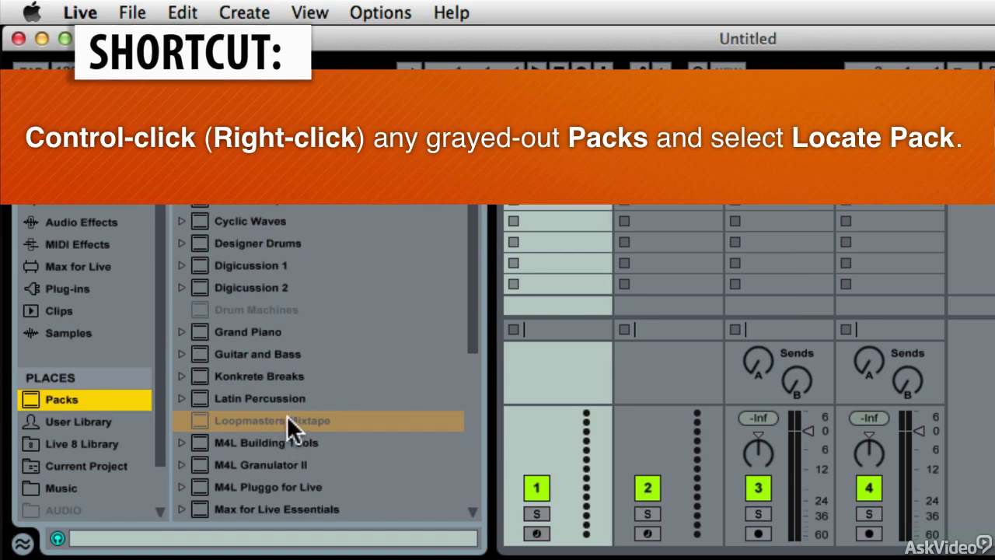
Use Locate Pack to point Loopmasters Mixtape to its Factory Packs folder, then collapse it.
right_click(287, 417)
left_click(348, 459)
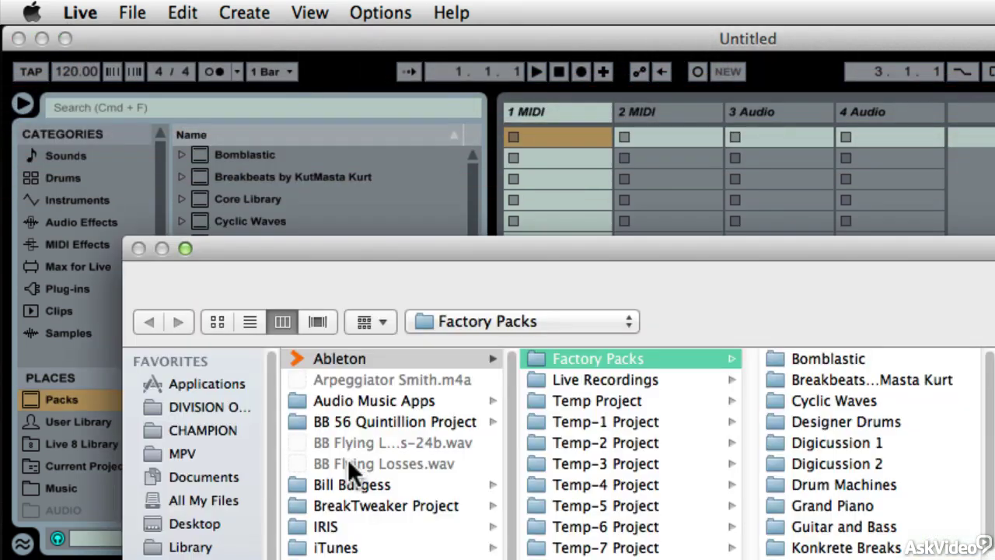
left_click_drag(843, 251, 719, 51)
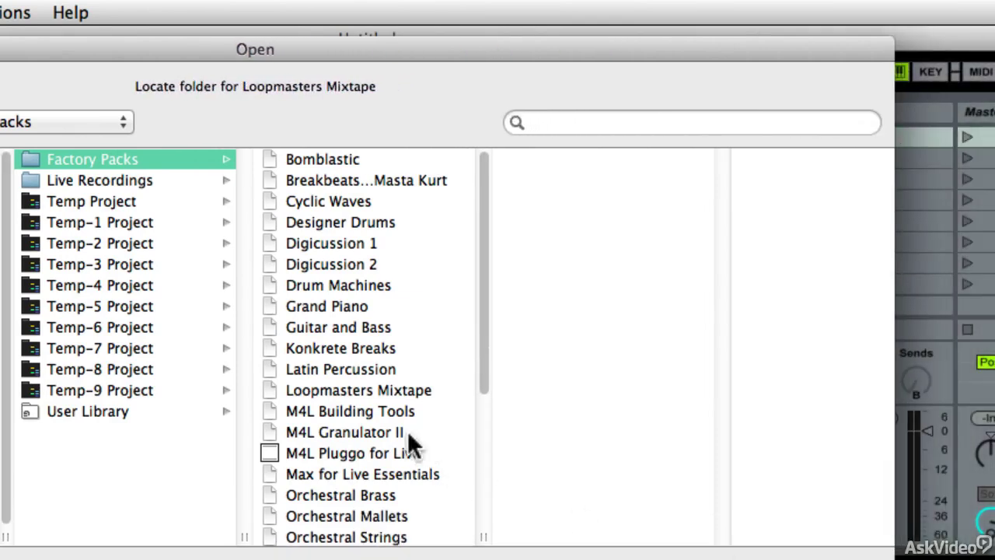
left_click(400, 391)
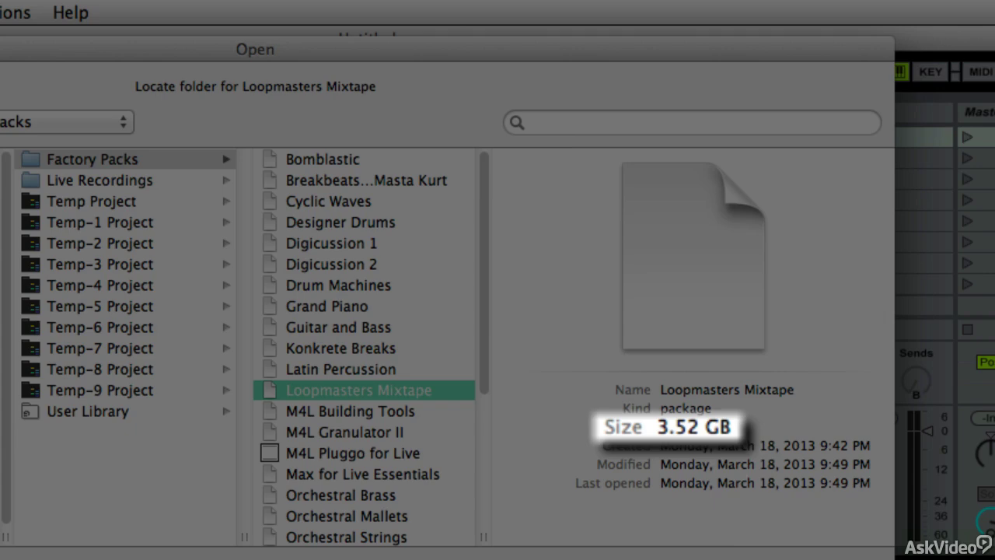
key("Return")
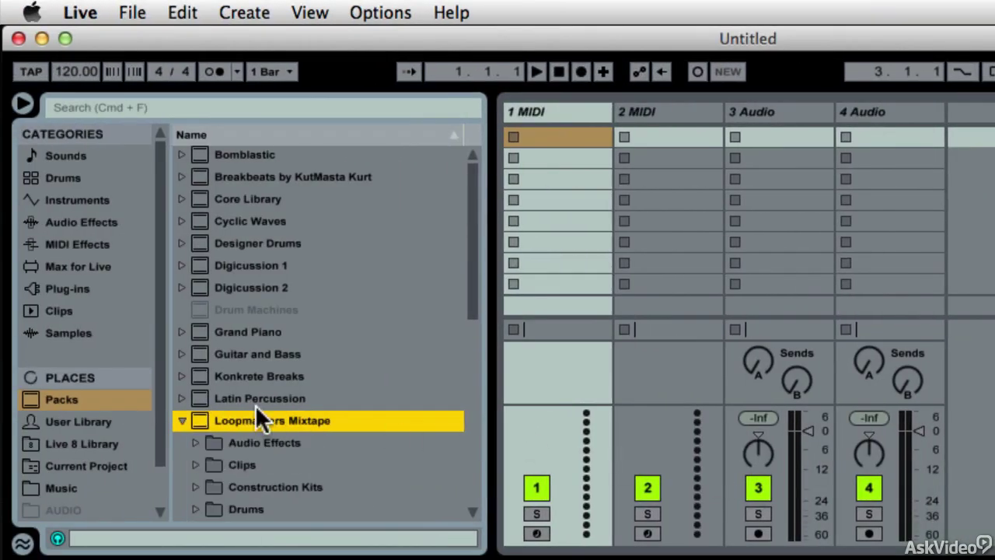
scroll(384, 418, "down", 4)
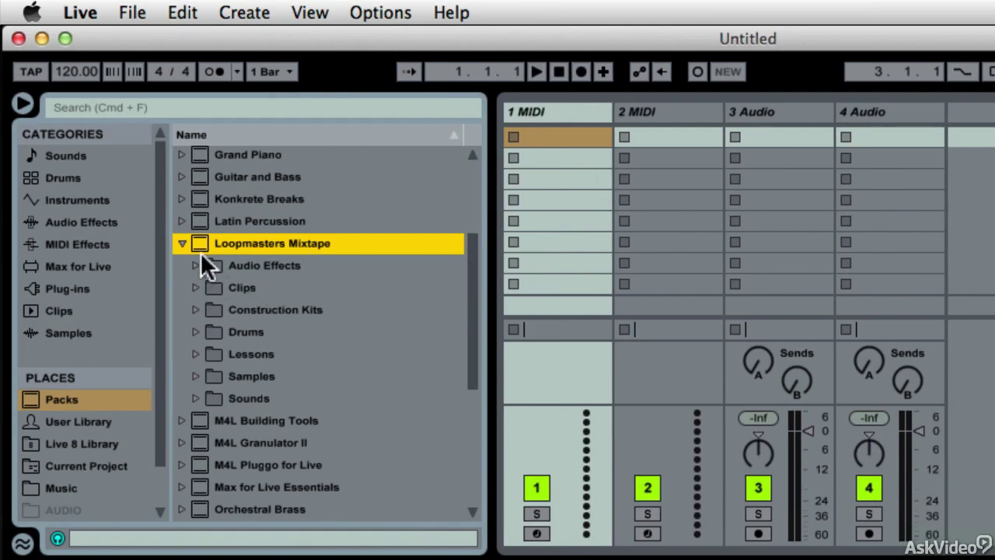
left_click(179, 242)
scroll(339, 315, "up", 4)
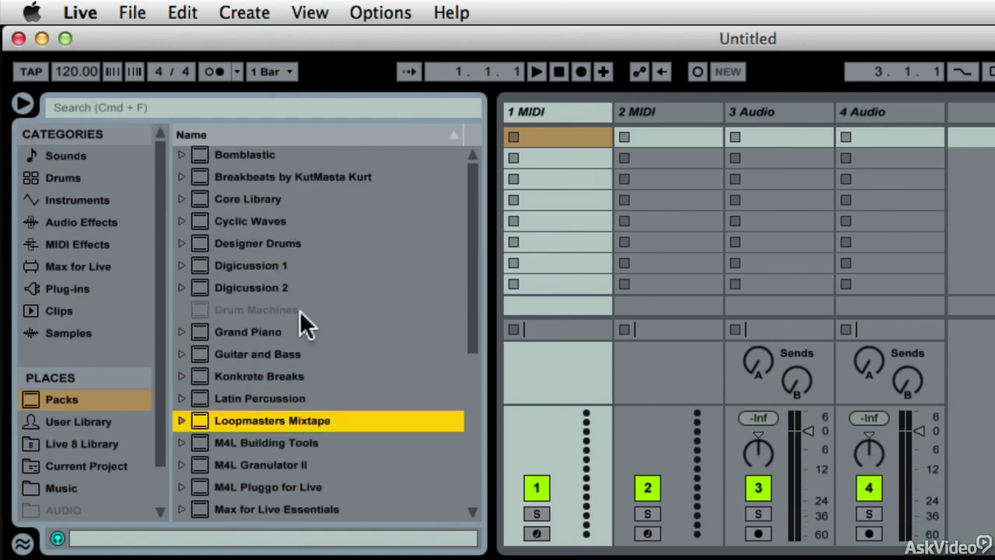
Use Locate Pack to point Drum Machines to its Factory Packs folder.
left_click(295, 311)
right_click(314, 311)
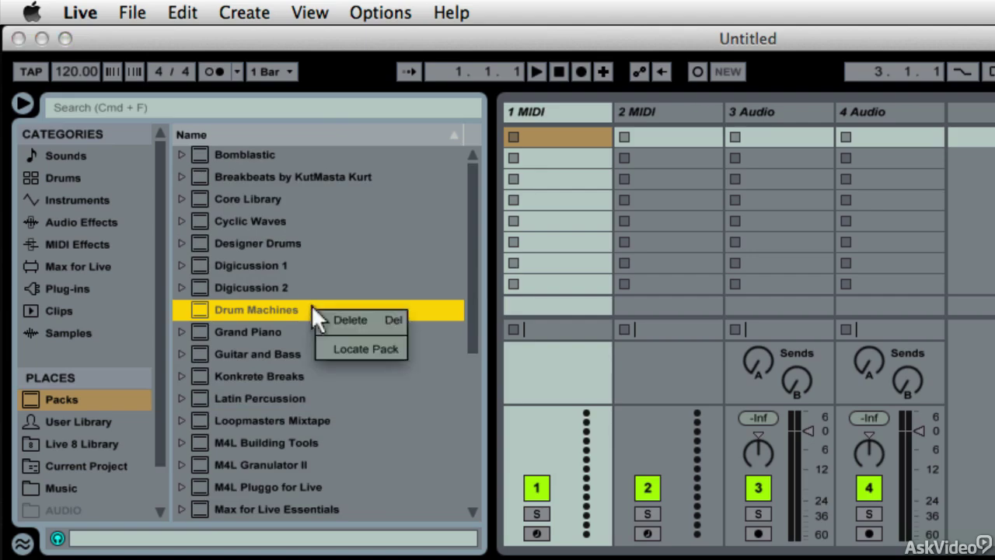
left_click(354, 348)
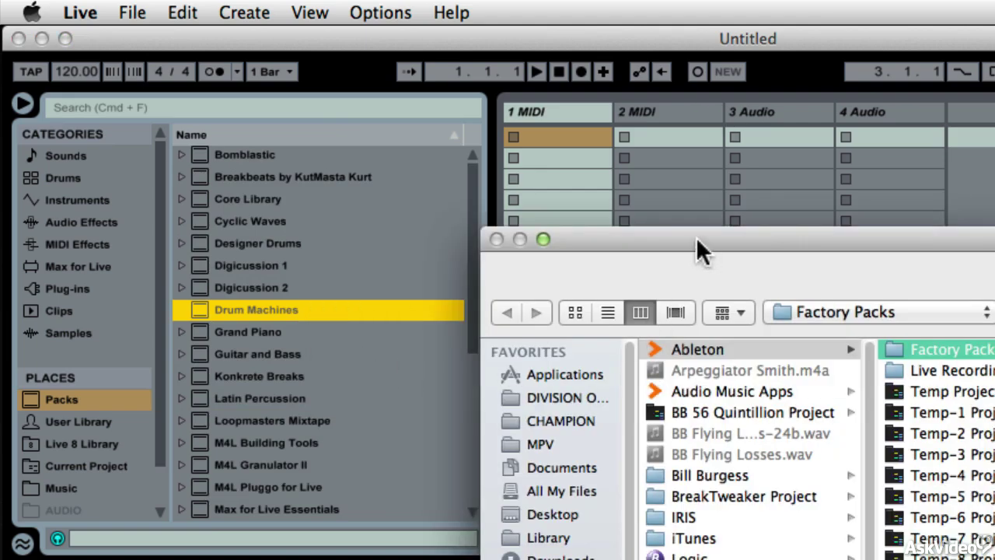
left_click_drag(694, 240, 311, 116)
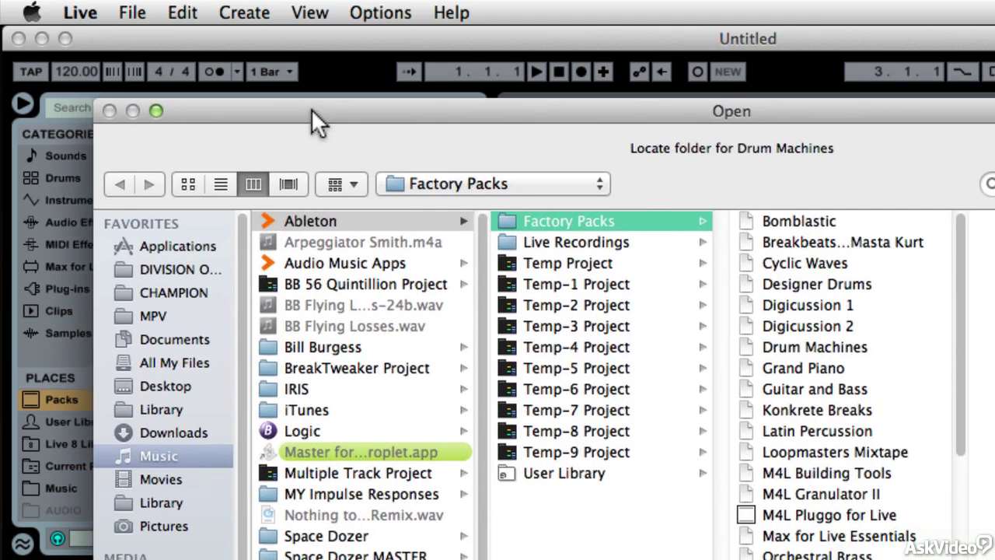
left_click(856, 347)
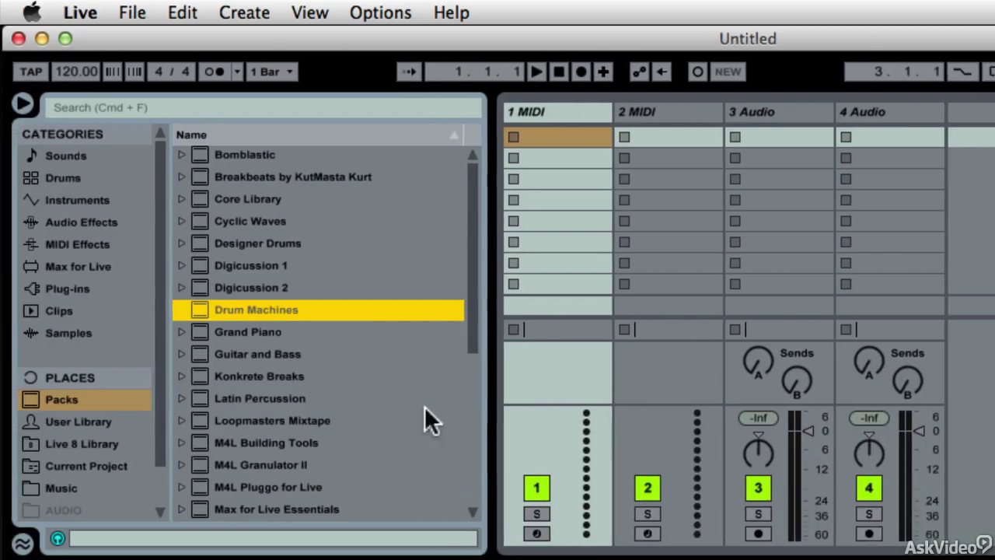
Expand Drum Machines to check its Clips, Drums and Samples, then collapse it.
double_click(295, 317)
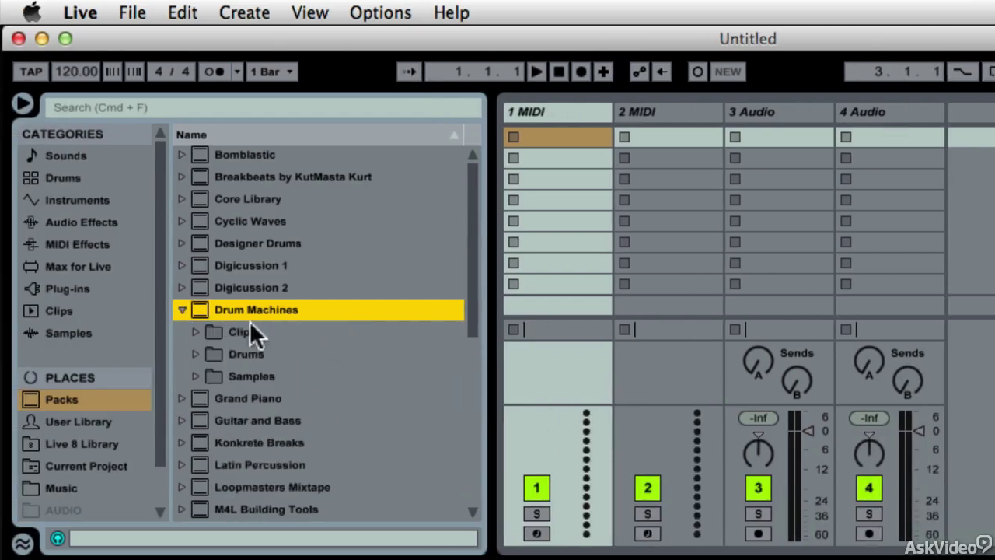
left_click(184, 308)
scroll(388, 350, "down", 5)
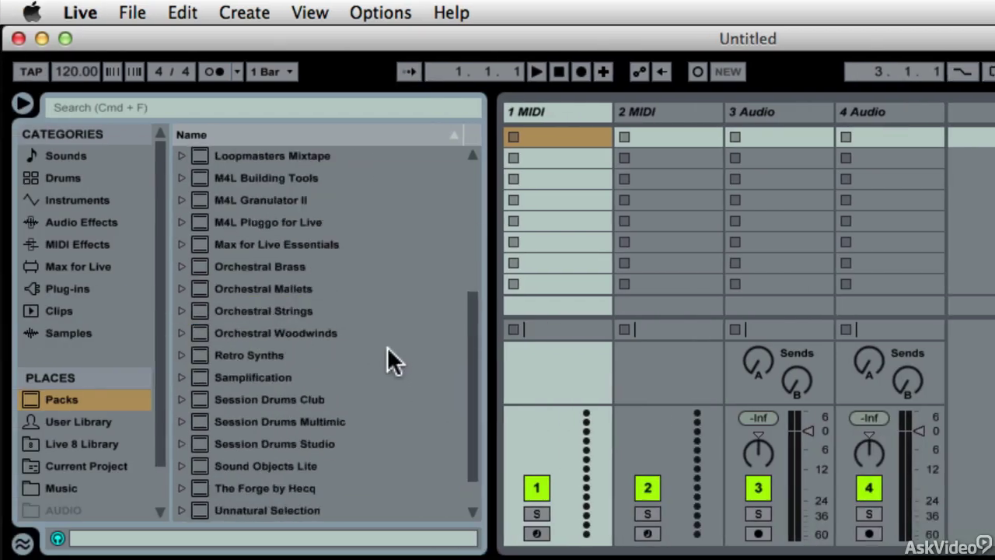
scroll(387, 350, "up", 5)
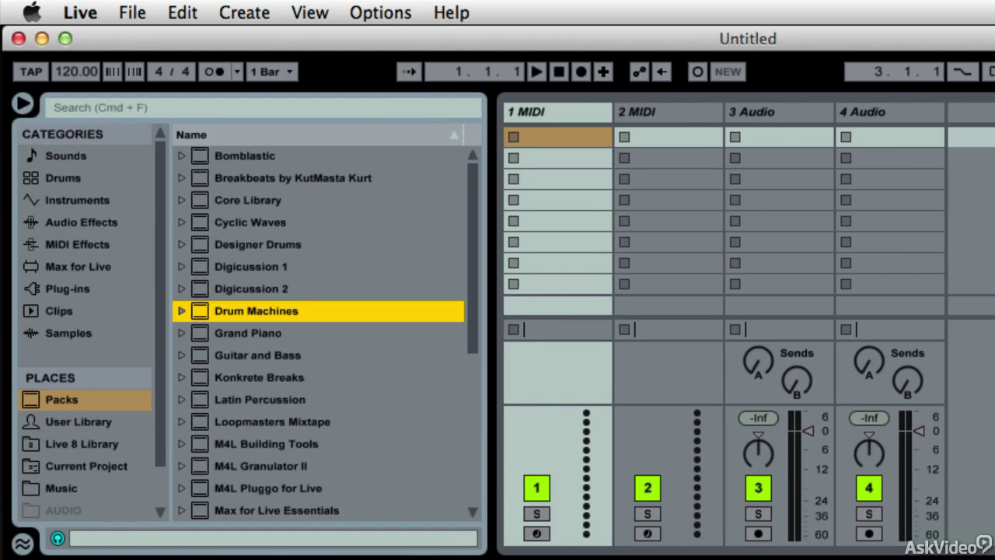
Show the Help menu with its manual, support and update-check entries.
left_click(454, 14)
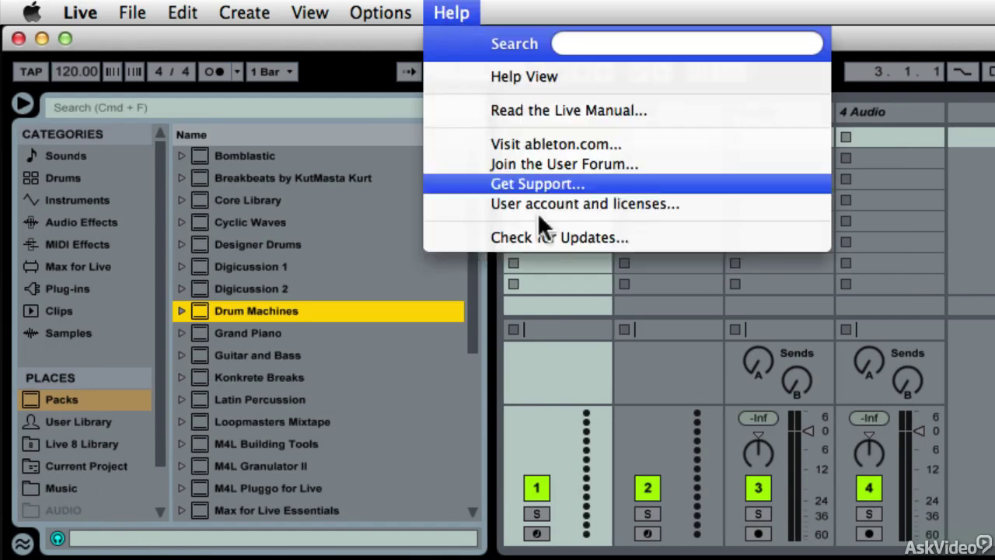